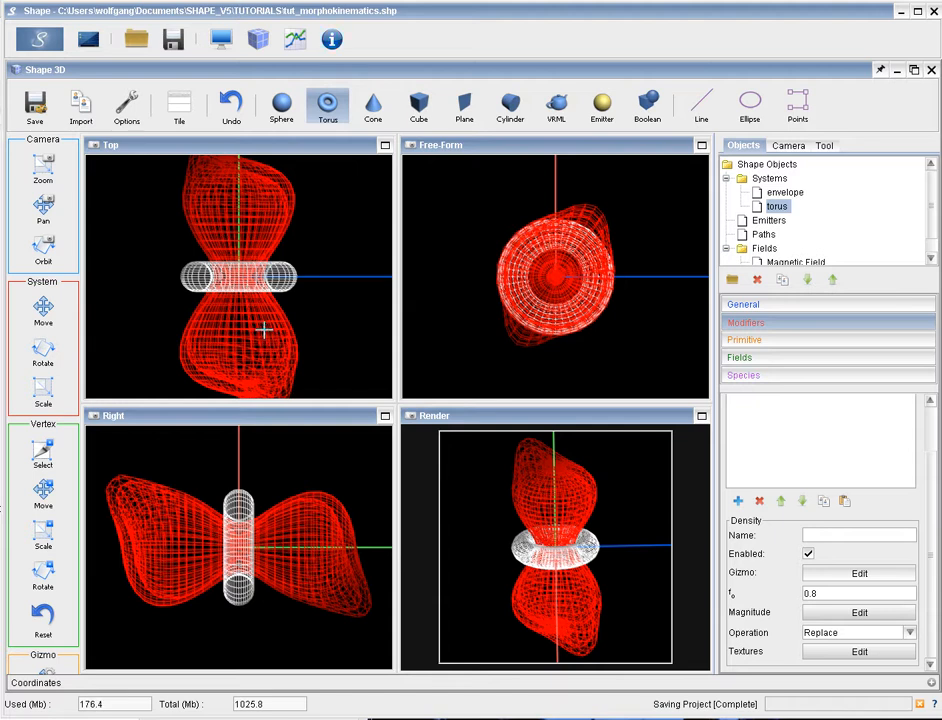
# Step: Show the full envelope in the Top view and select the torus system
pyautogui.click(239, 277)
pyautogui.scroll(-3, 239, 277)
pyautogui.hotkey('ctrl', 'z')
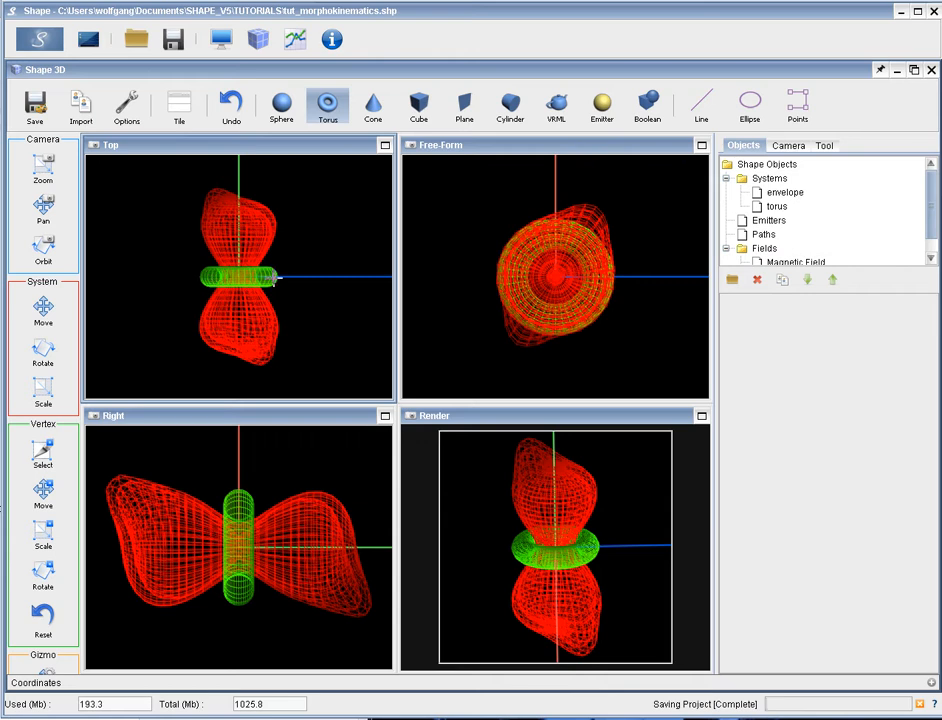
pyautogui.click(774, 207)
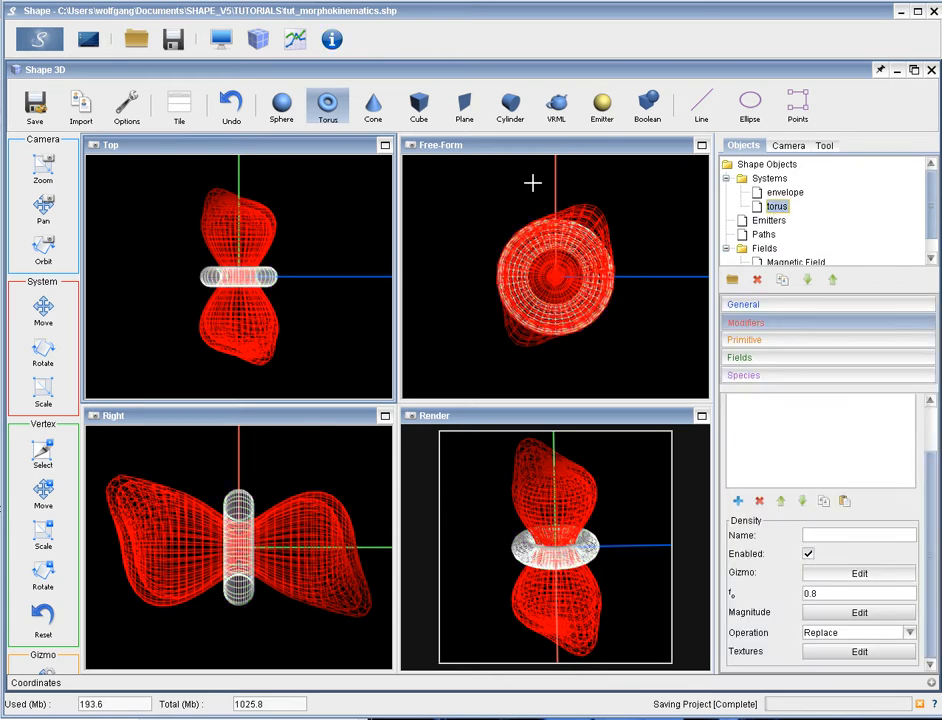
# Step: Compare the rendered image and position-velocity diagram with the 3D mesh of the envelope and torus
pyautogui.click(222, 41)
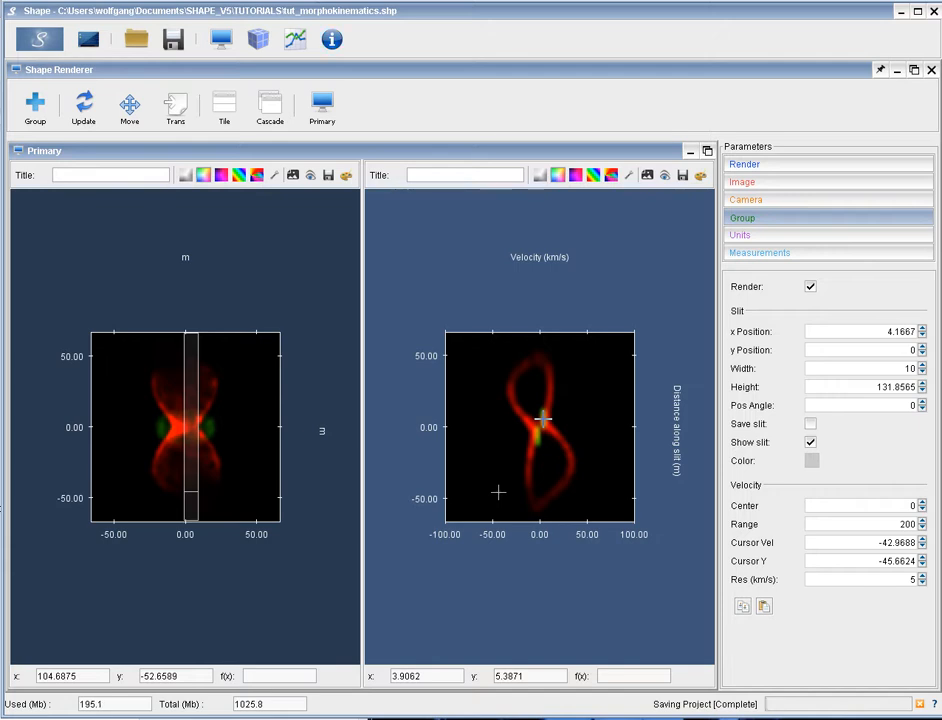
pyautogui.click(258, 40)
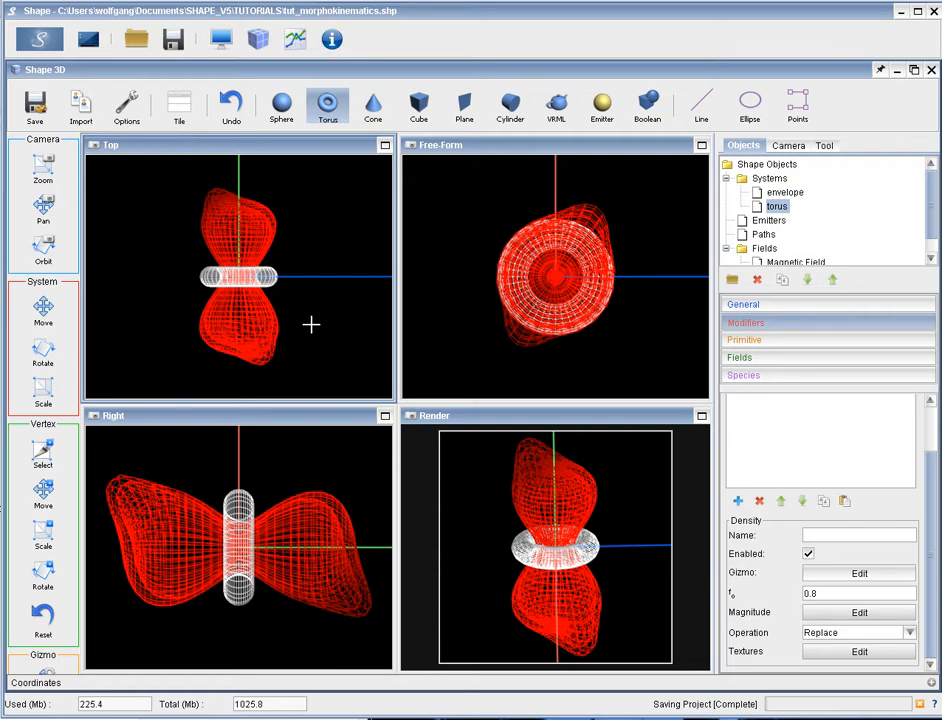
pyautogui.click(223, 43)
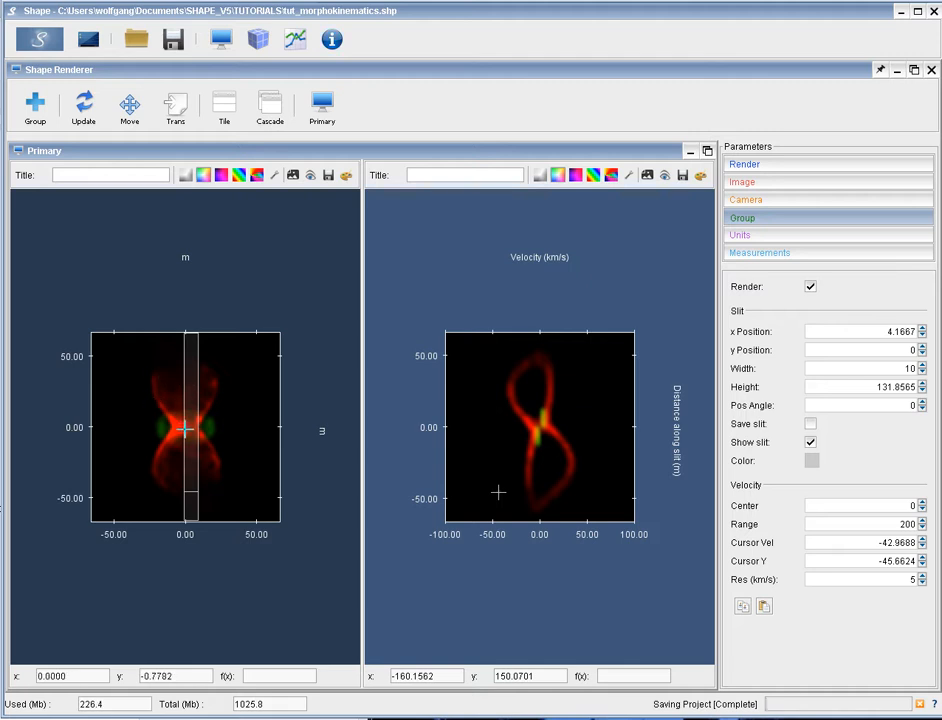
# Step: Turn off Show Status in the torus's general settings in the 3D module
pyautogui.click(259, 42)
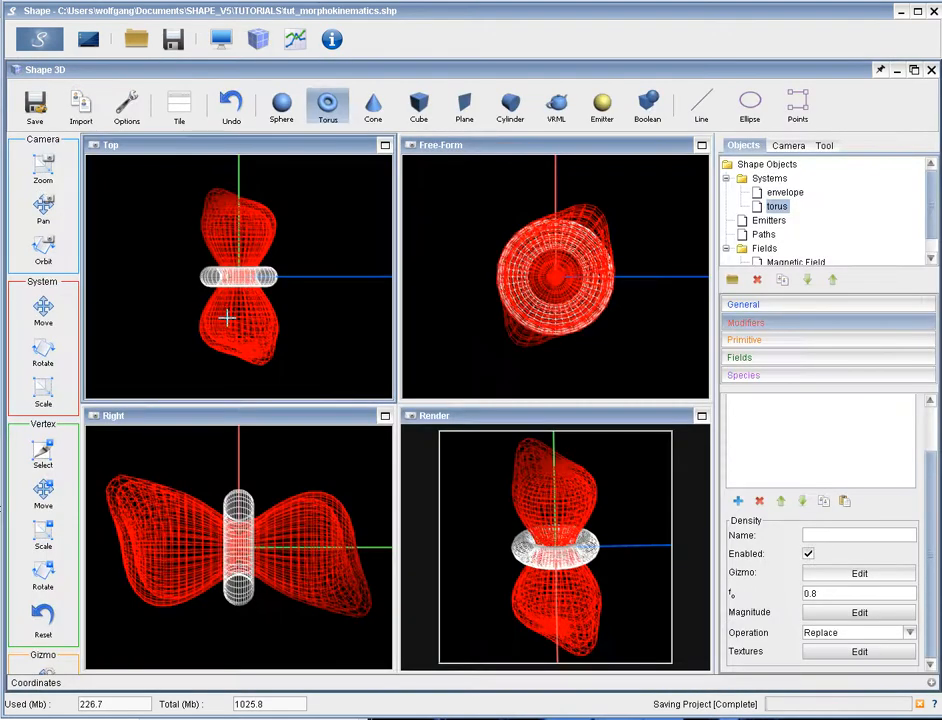
pyautogui.click(877, 308)
pyautogui.click(924, 481)
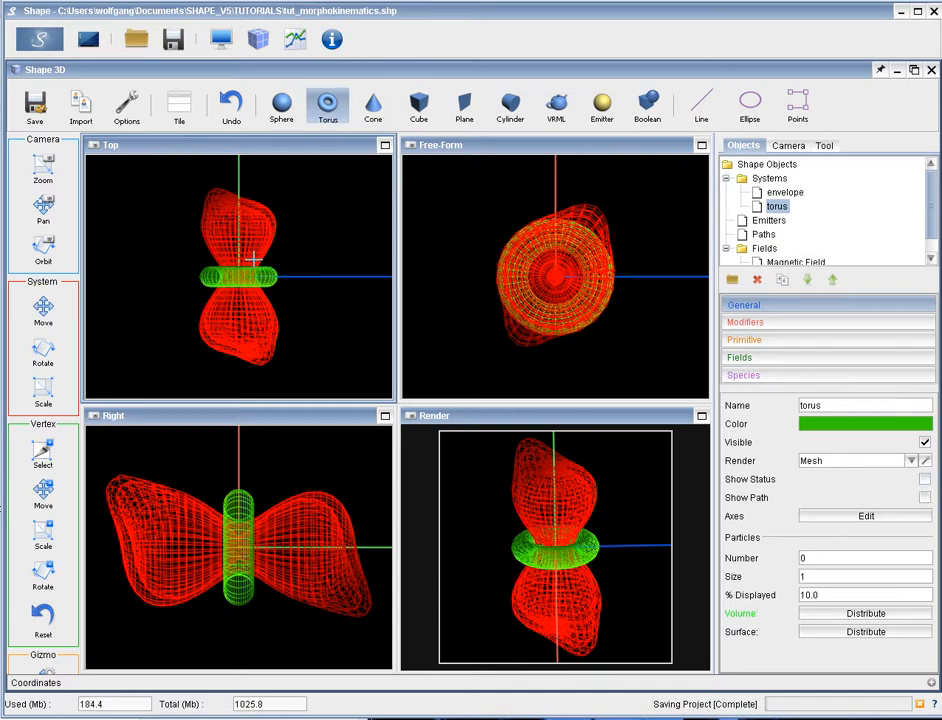
# Step: Display the rendered image and the position-velocity diagram in grayscale in the render module
pyautogui.click(221, 41)
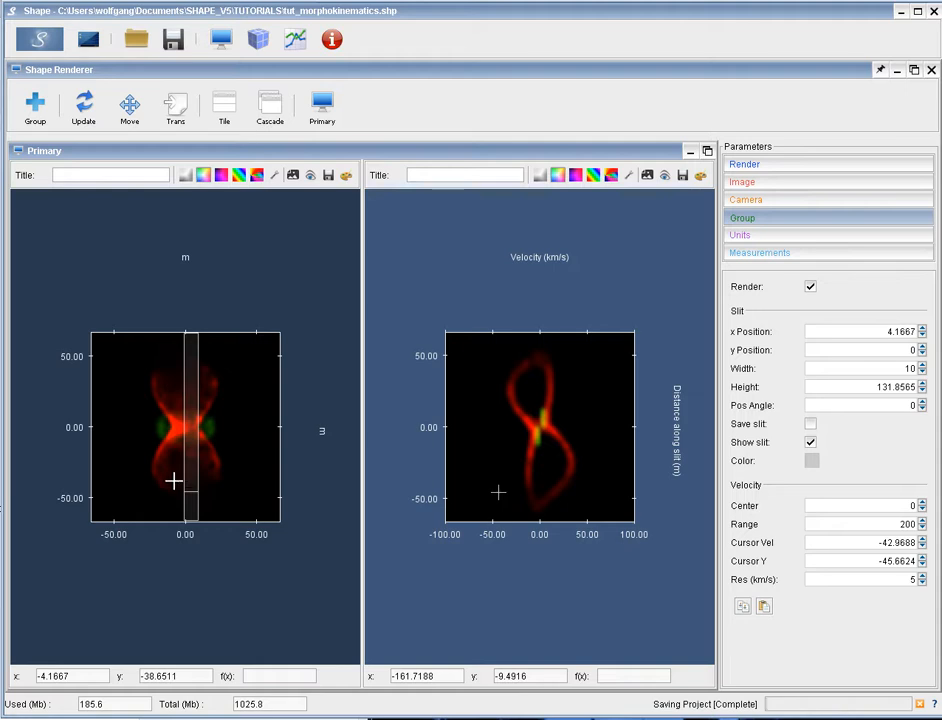
pyautogui.click(186, 176)
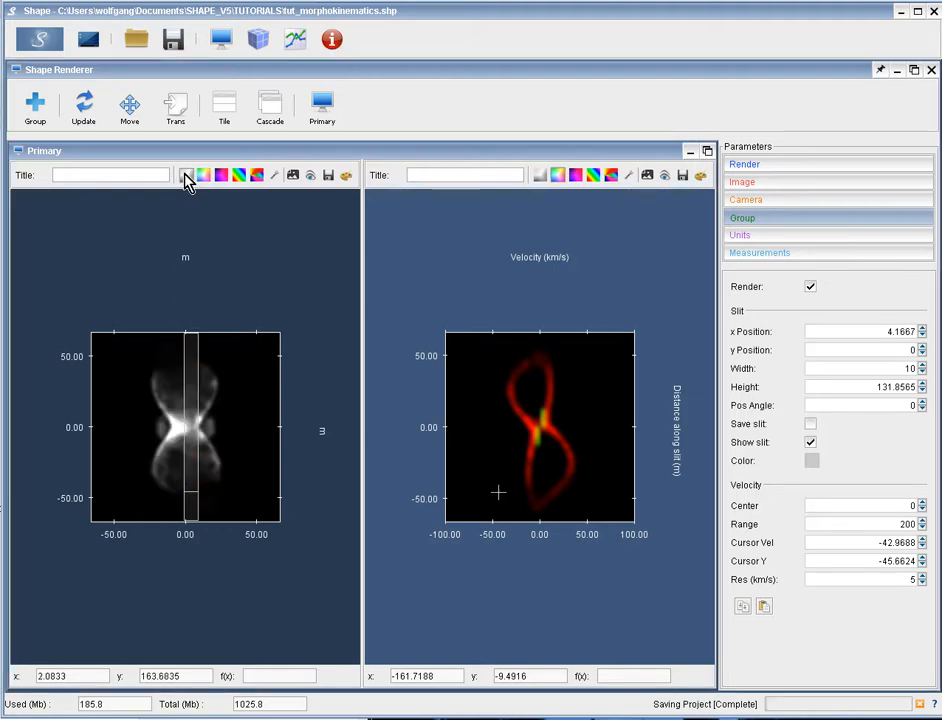
pyautogui.click(539, 176)
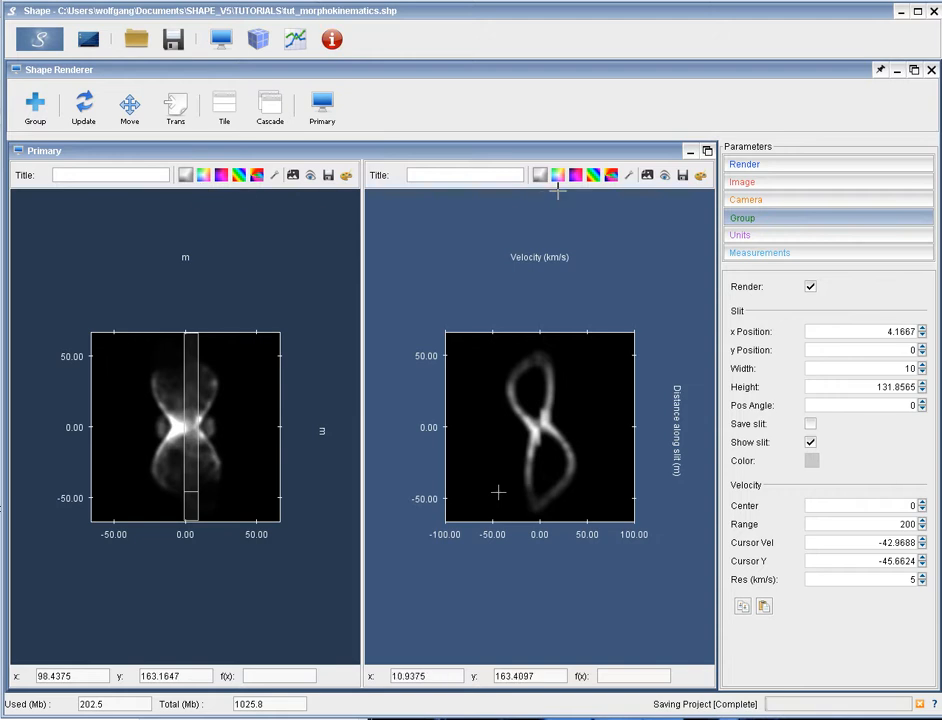
# Step: Show the image and the position-velocity diagram in red-blue velocity colours, and switch both to the rainbow velocity mapping
pyautogui.click(221, 175)
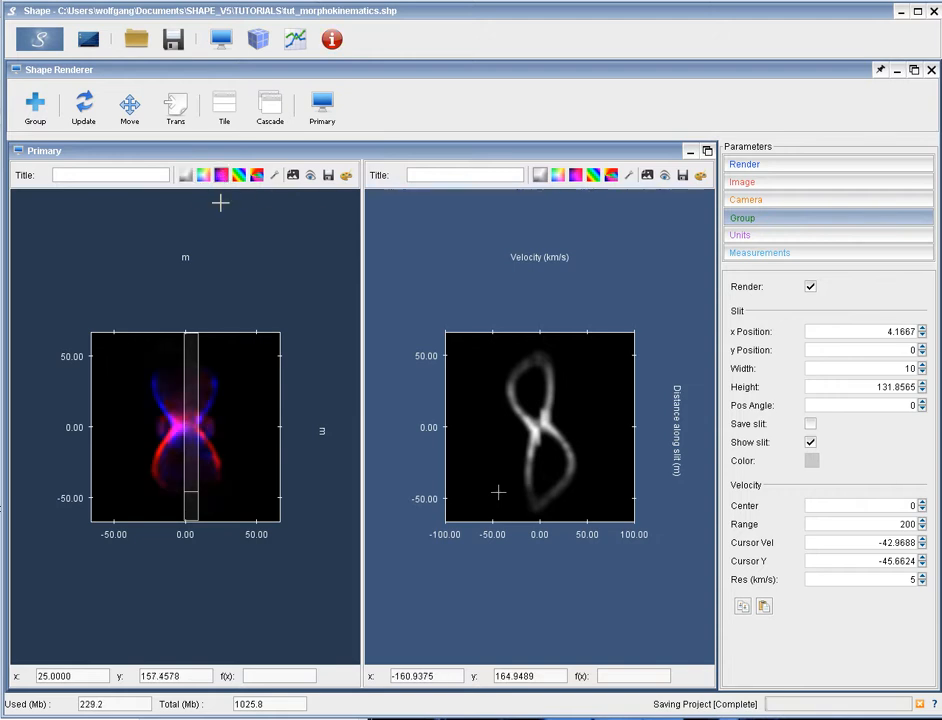
pyautogui.click(576, 176)
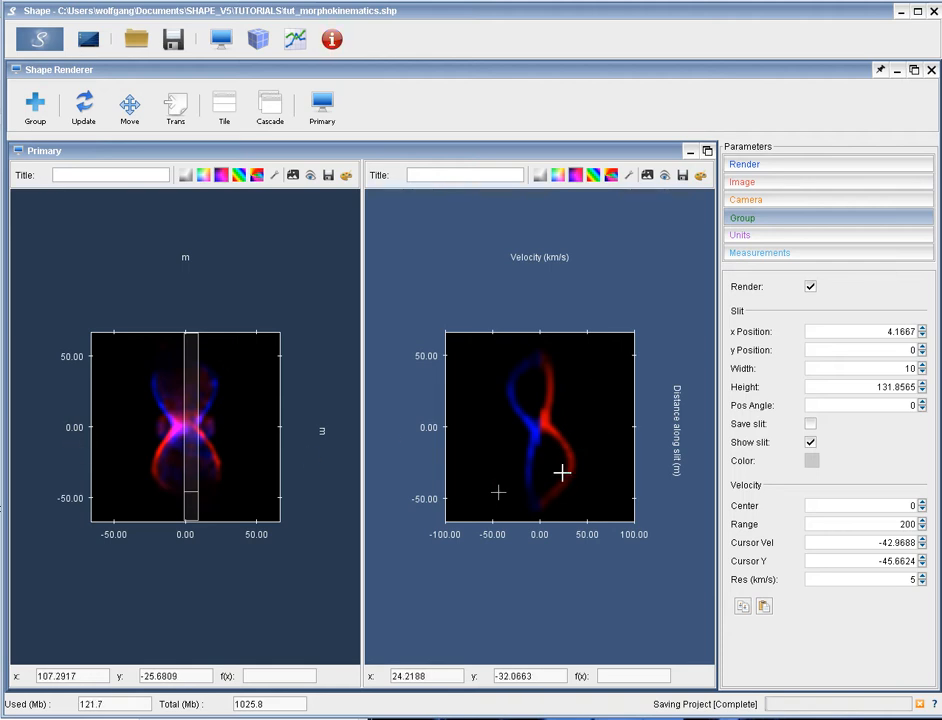
pyautogui.click(240, 180)
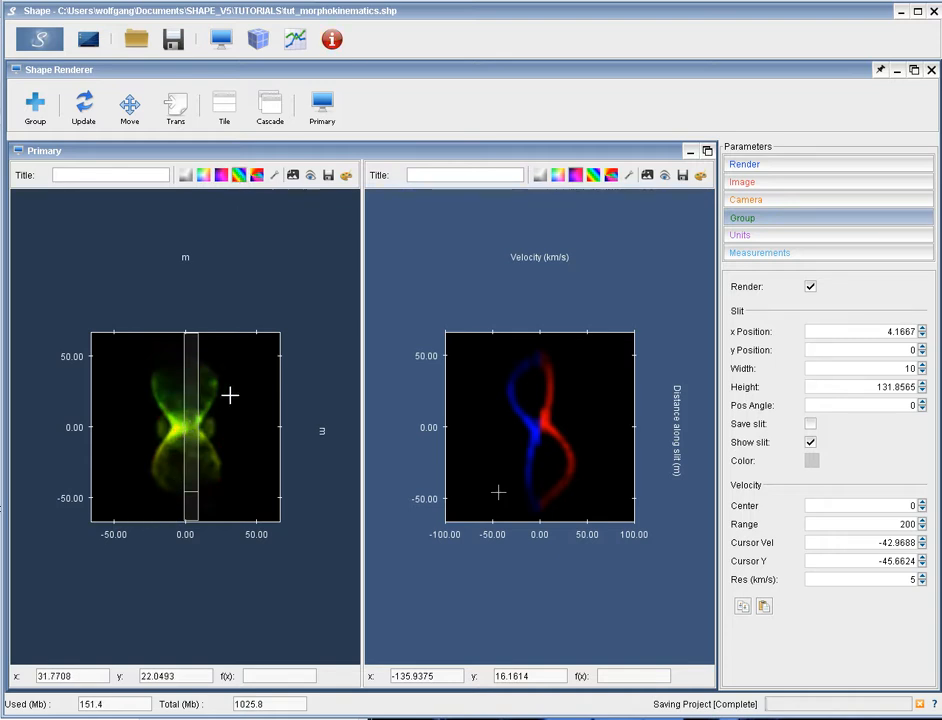
pyautogui.click(594, 177)
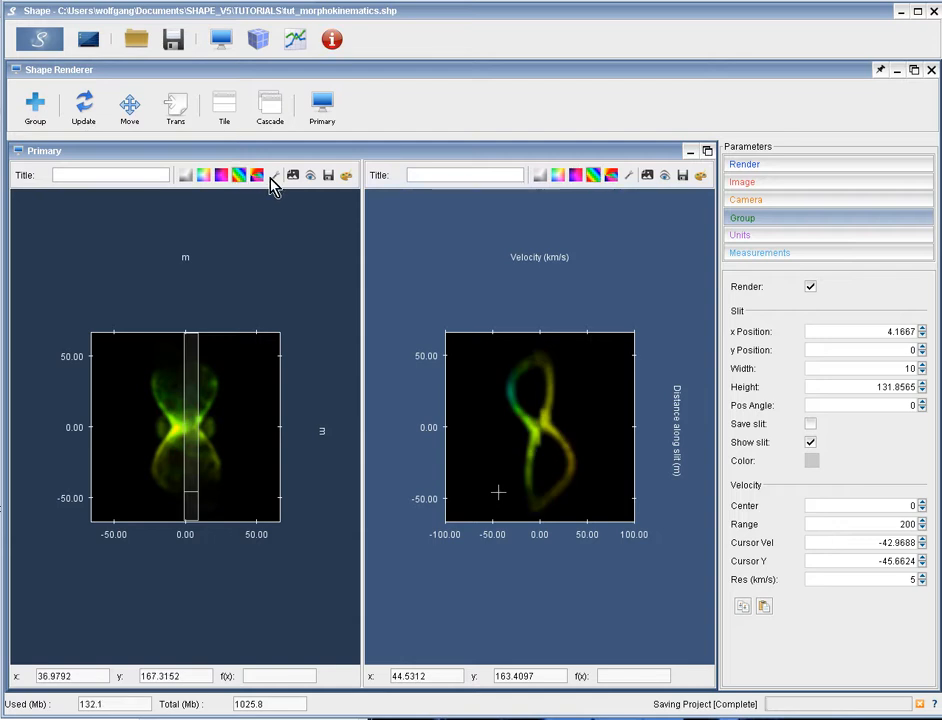
# Step: Set the rendered image's velocity colour range to a minimum of -20 and a maximum of 20
pyautogui.click(274, 178)
pyautogui.doubleClick(518, 259)
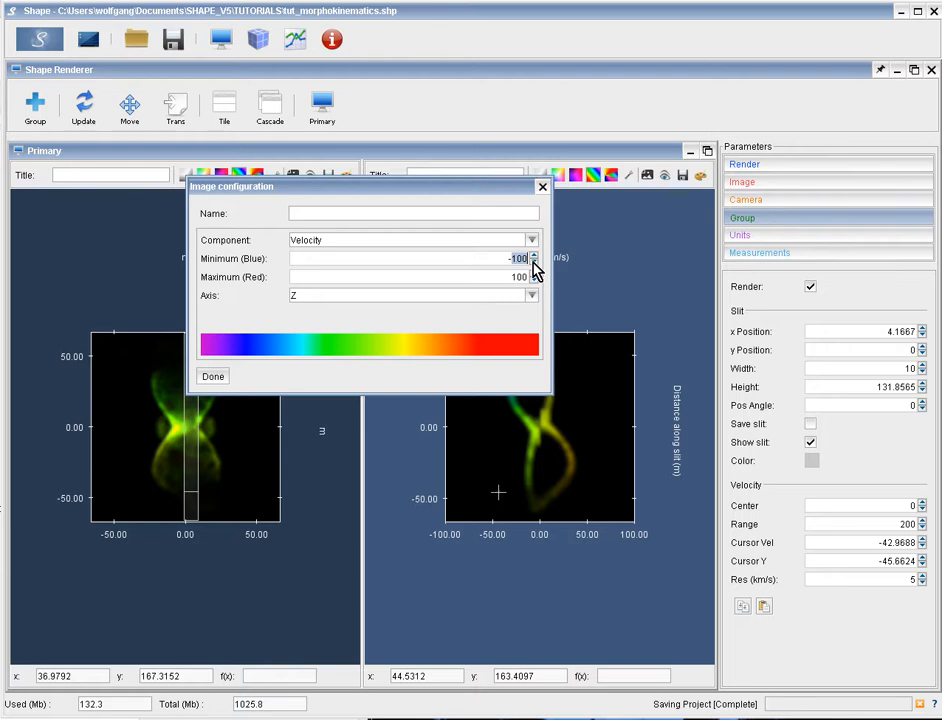
pyautogui.write('20')
pyautogui.doubleClick(527, 278)
pyautogui.click(213, 377)
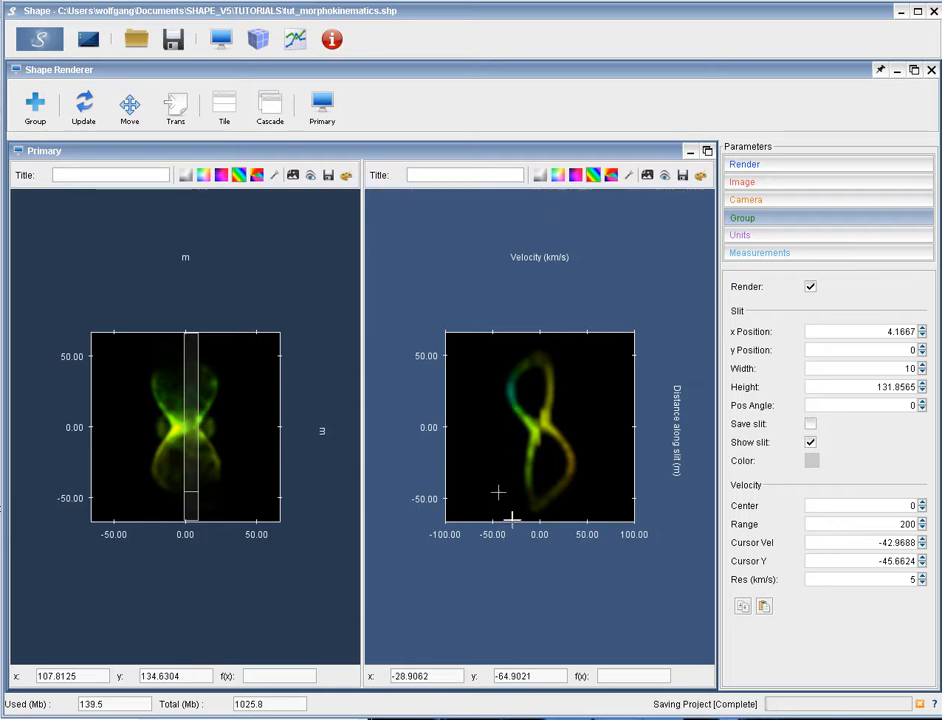
# Step: Set the position-velocity diagram's velocity colour range to a minimum of -30 and a maximum of 30
pyautogui.click(630, 177)
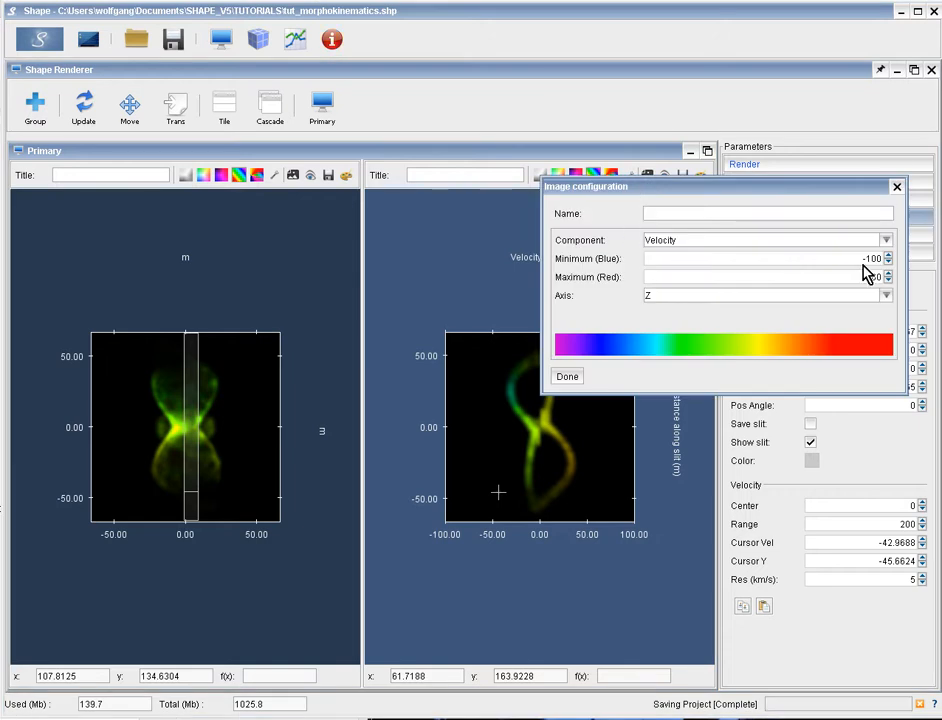
pyautogui.doubleClick(880, 259)
pyautogui.write('-30')
pyautogui.doubleClick(880, 277)
pyautogui.write('30')
pyautogui.click(568, 378)
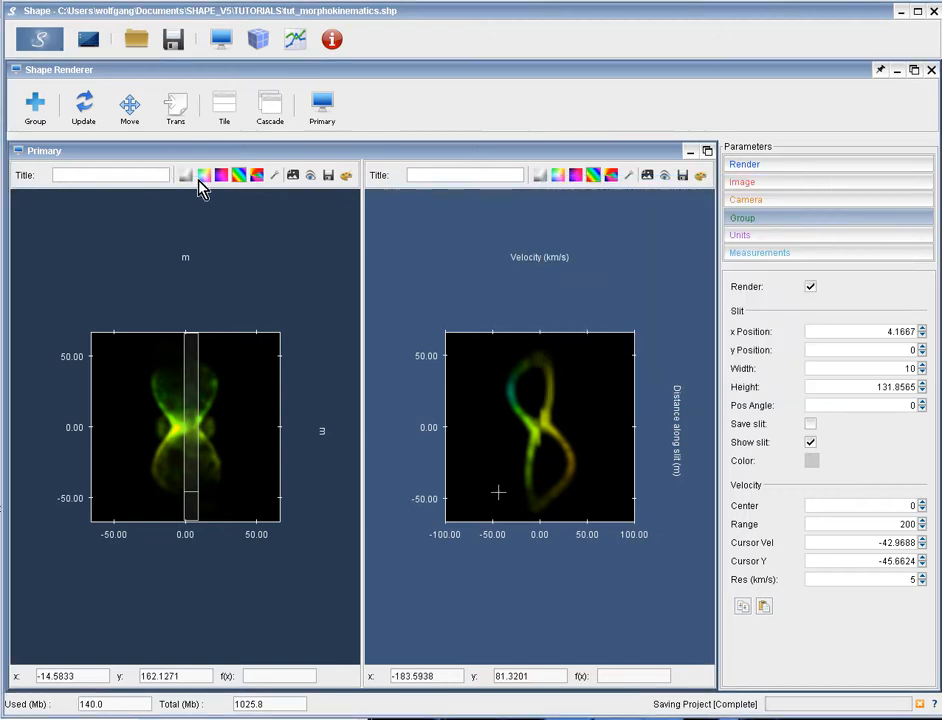
# Step: Set the rendered image's velocity colour minimum to -30 with a matching maximum, and render the model again
pyautogui.click(274, 178)
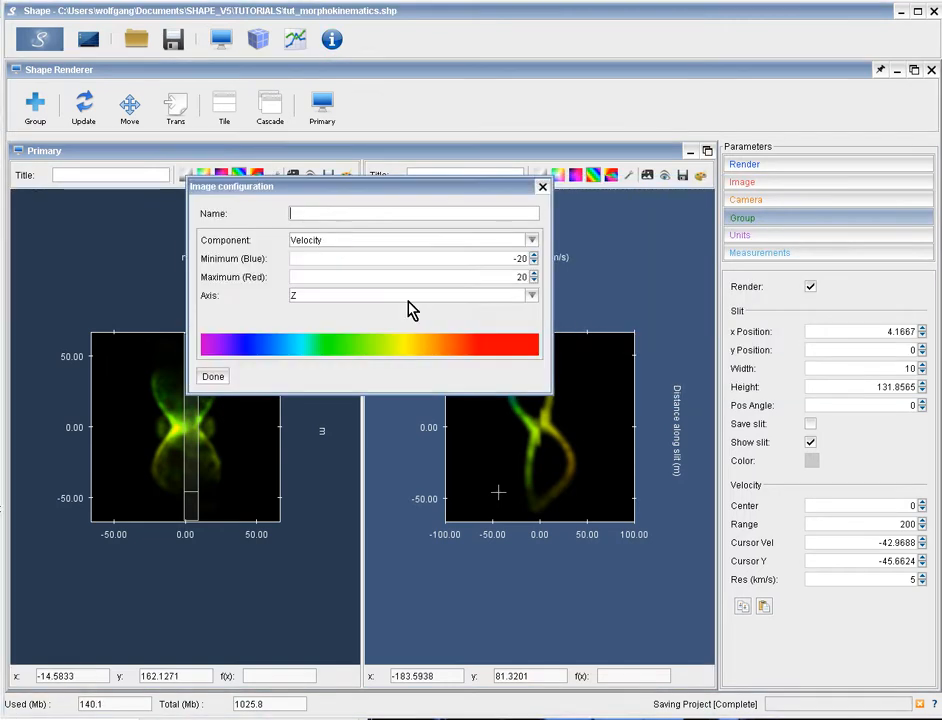
pyautogui.doubleClick(522, 260)
pyautogui.write('30')
pyautogui.doubleClick(524, 278)
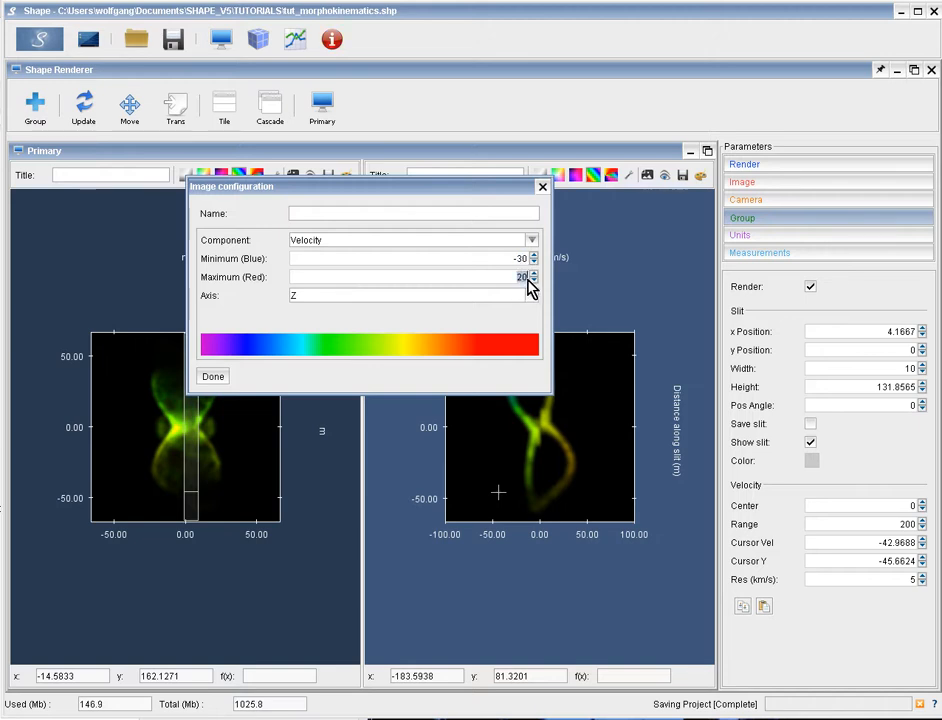
pyautogui.click(213, 378)
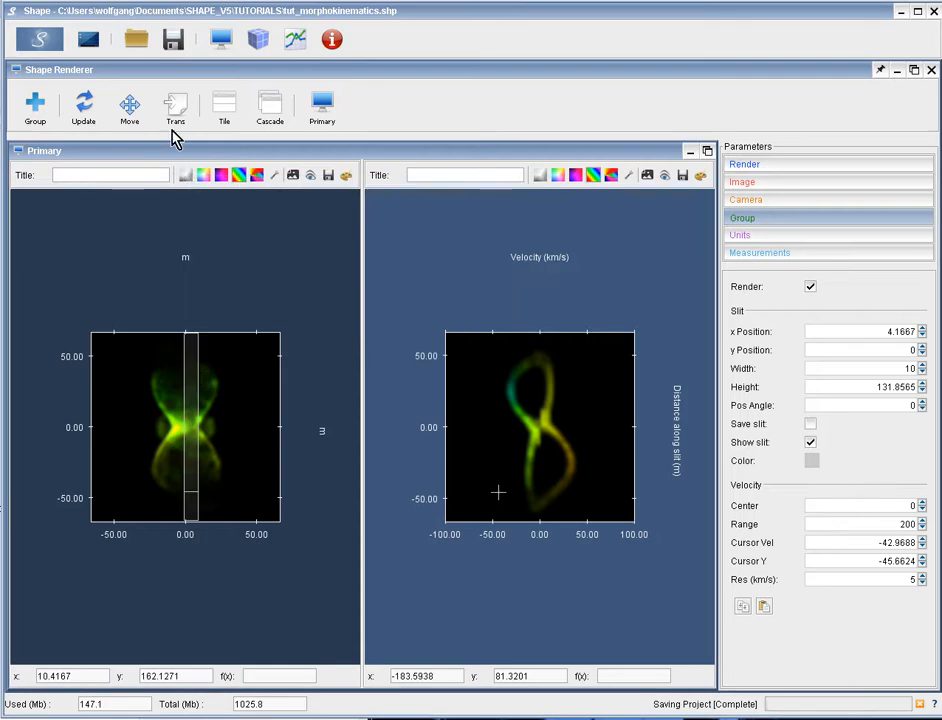
pyautogui.click(41, 44)
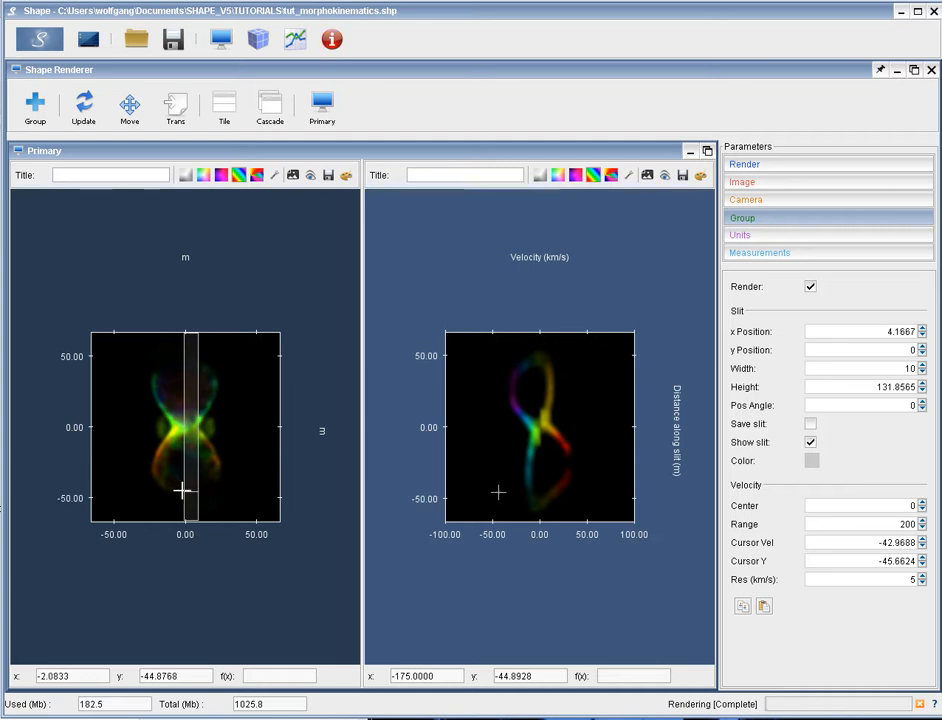
# Step: Switch the image and the position-velocity diagram to the last colour mode, and choose the Basic renderer in the render settings
pyautogui.click(258, 178)
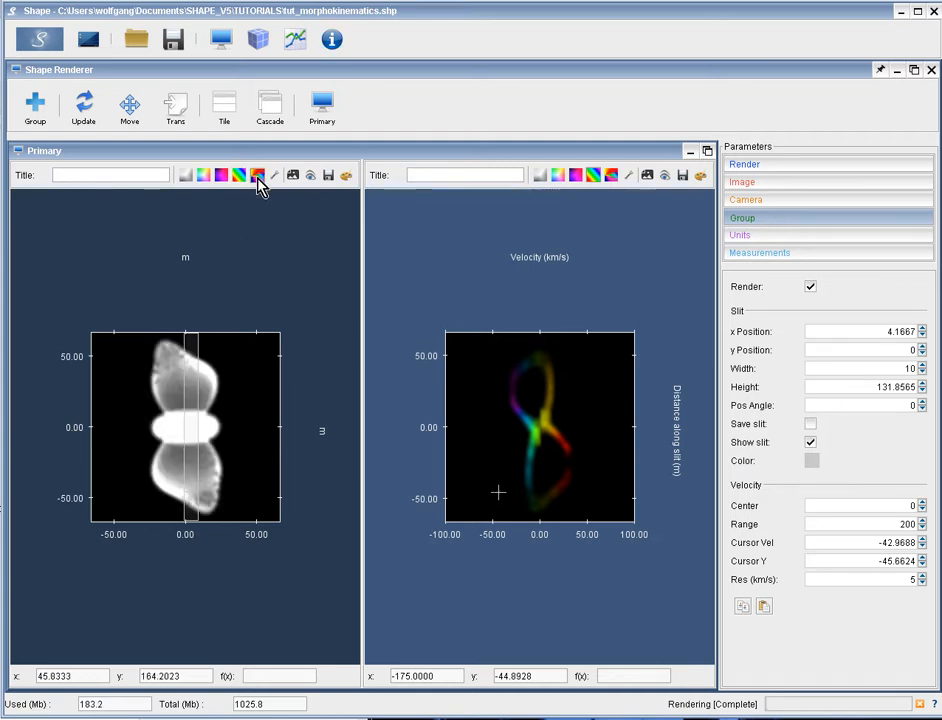
pyautogui.click(612, 177)
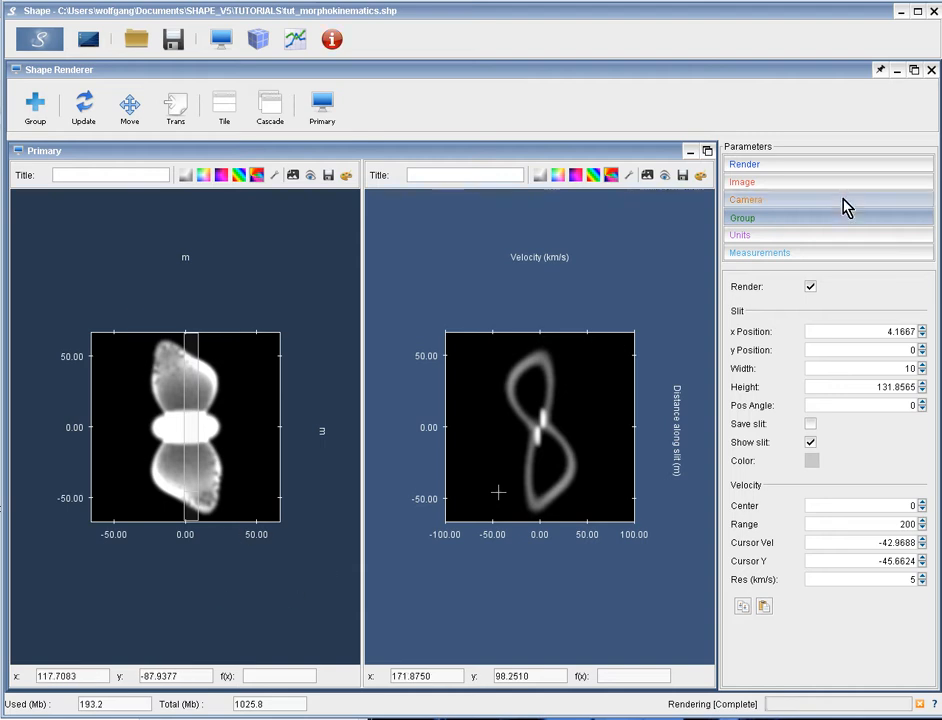
pyautogui.click(838, 166)
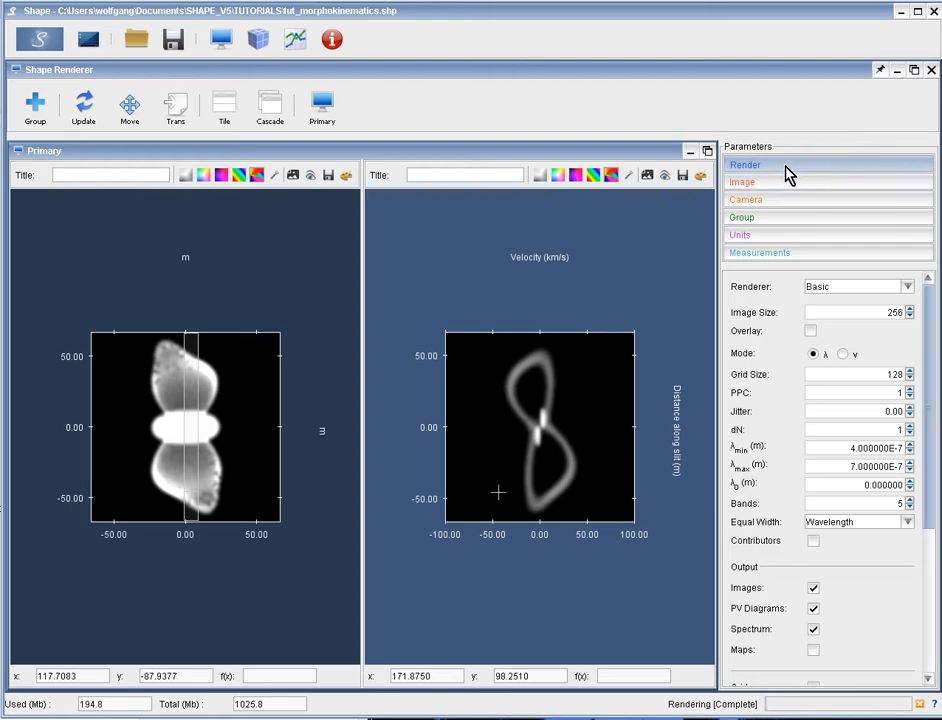
pyautogui.click(905, 288)
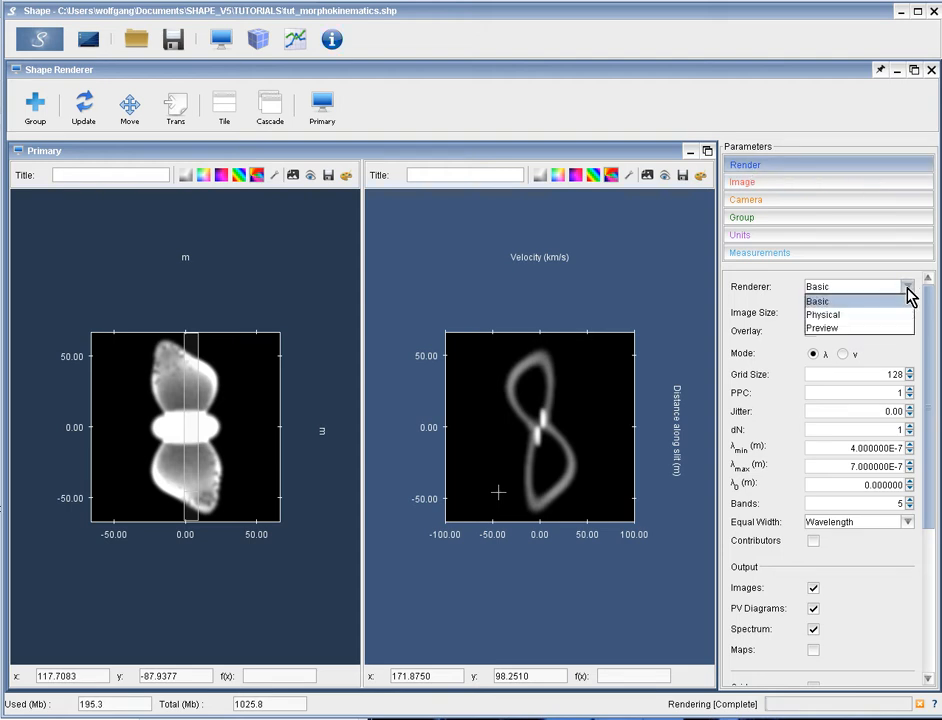
pyautogui.click(817, 301)
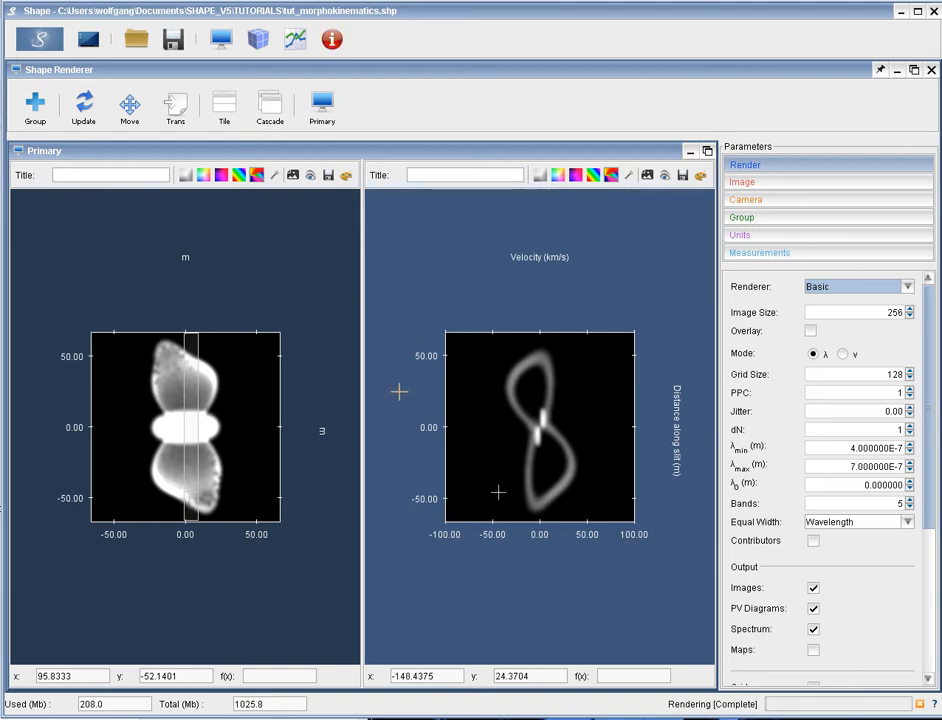
# Step: Add a shortcut for the Maps module to the main module shortcuts and open the module
pyautogui.click(90, 44)
pyautogui.moveTo(604, 252); pyautogui.dragTo(368, 44)
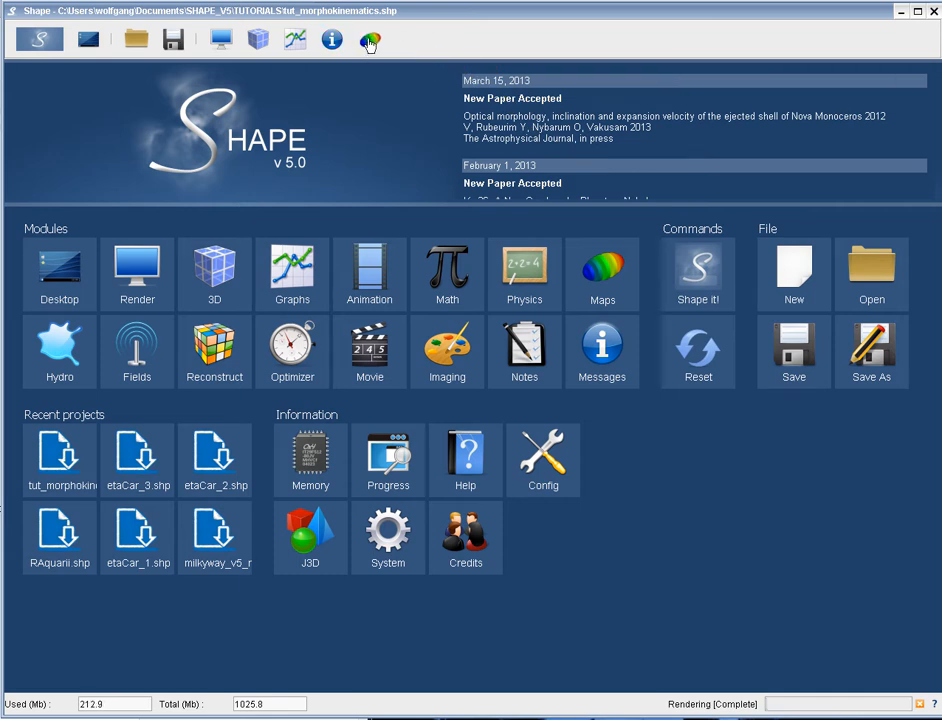
pyautogui.click(369, 43)
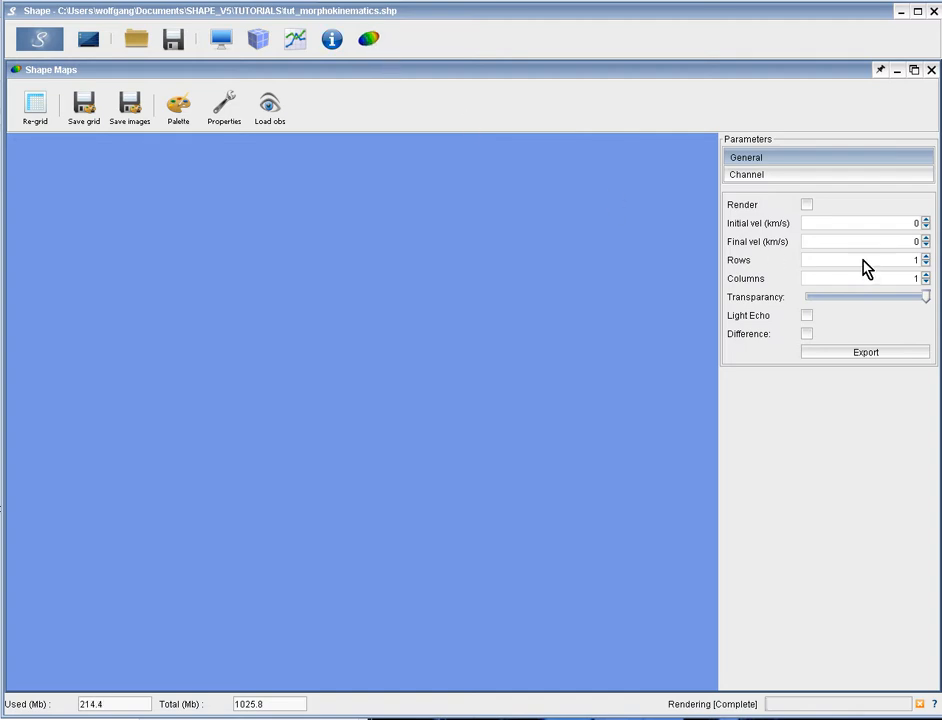
# Step: Enable map rendering with 3 rows, 3 columns, an initial velocity of -35 km/s and a final velocity of 35 km/s
pyautogui.click(807, 205)
pyautogui.click(926, 257)
pyautogui.moveTo(910, 224); pyautogui.dragTo(922, 226)
pyautogui.moveTo(911, 245); pyautogui.dragTo(921, 246)
# Step: Re-grid the channel maps and render the model to fill them
pyautogui.click(36, 112)
pyautogui.click(419, 404)
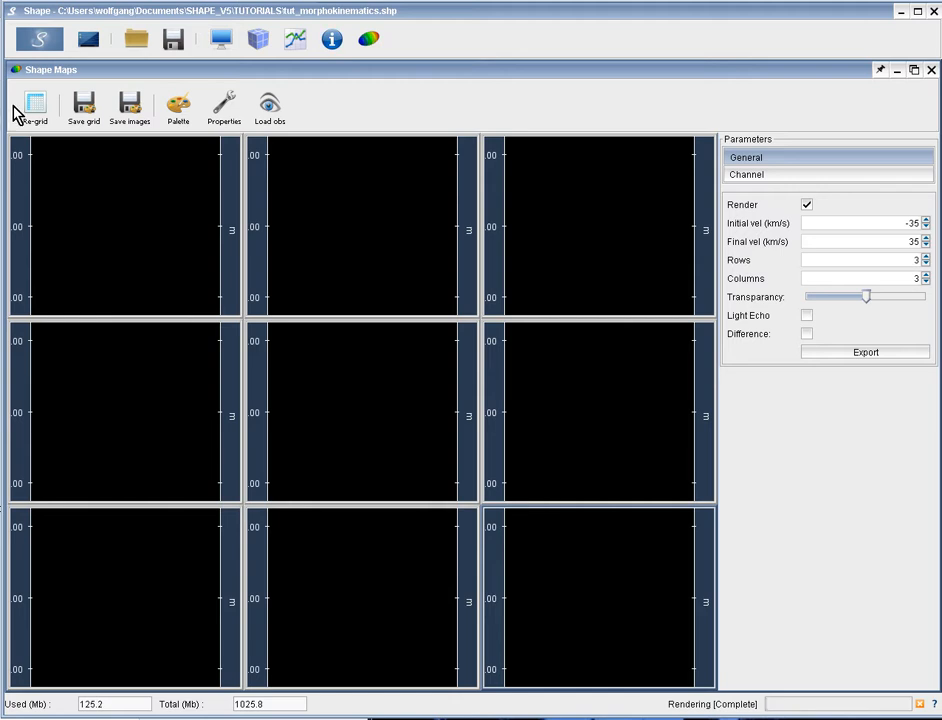
pyautogui.click(44, 41)
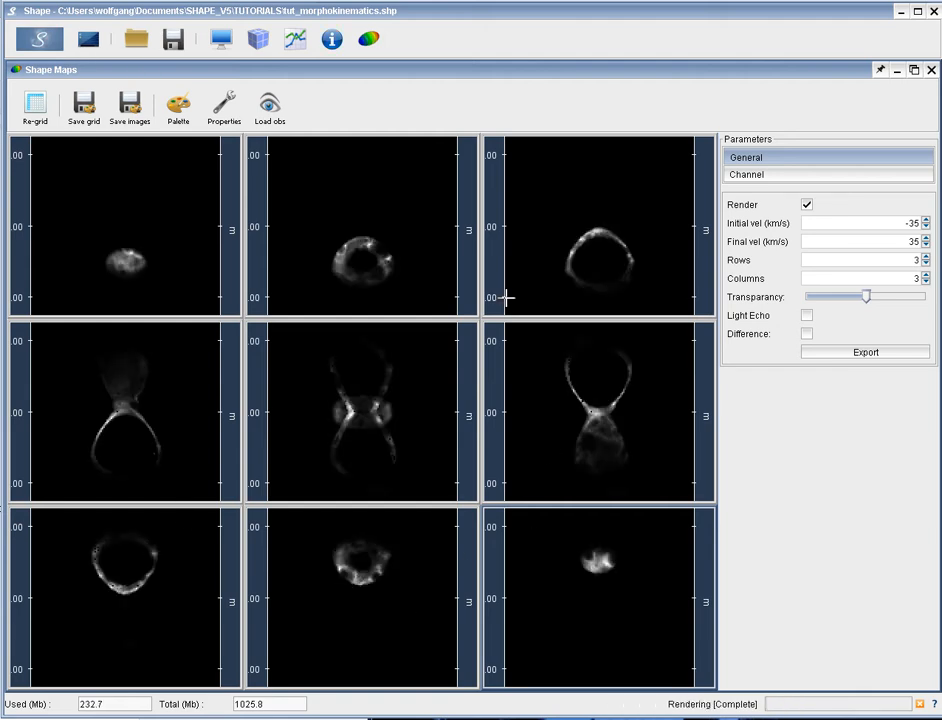
# Step: Compare the channel maps with the image and position-velocity diagram in the render module
pyautogui.click(221, 40)
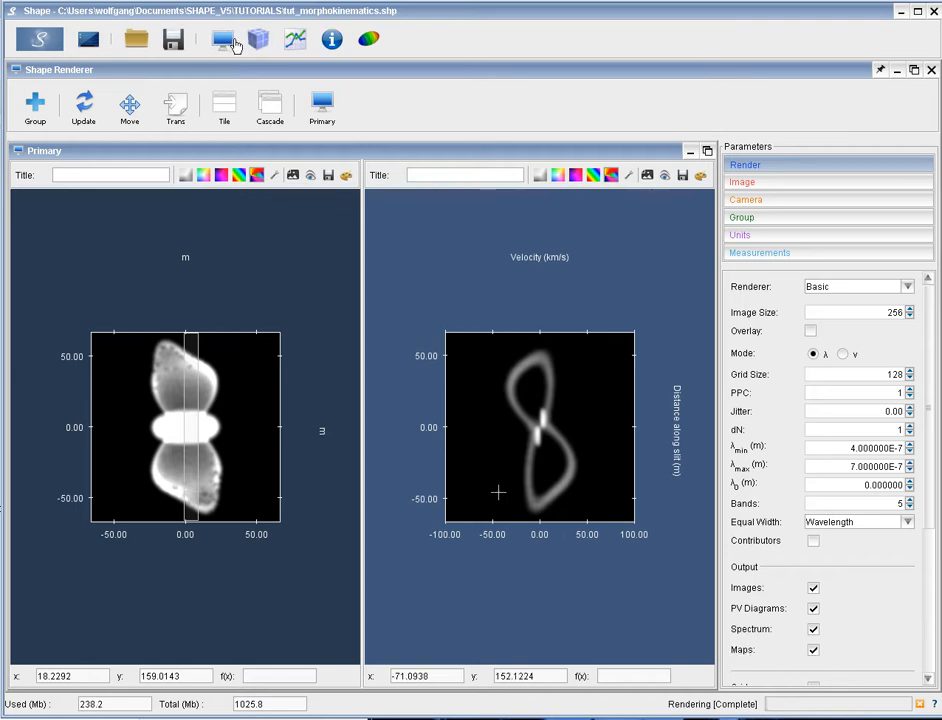
pyautogui.click(368, 42)
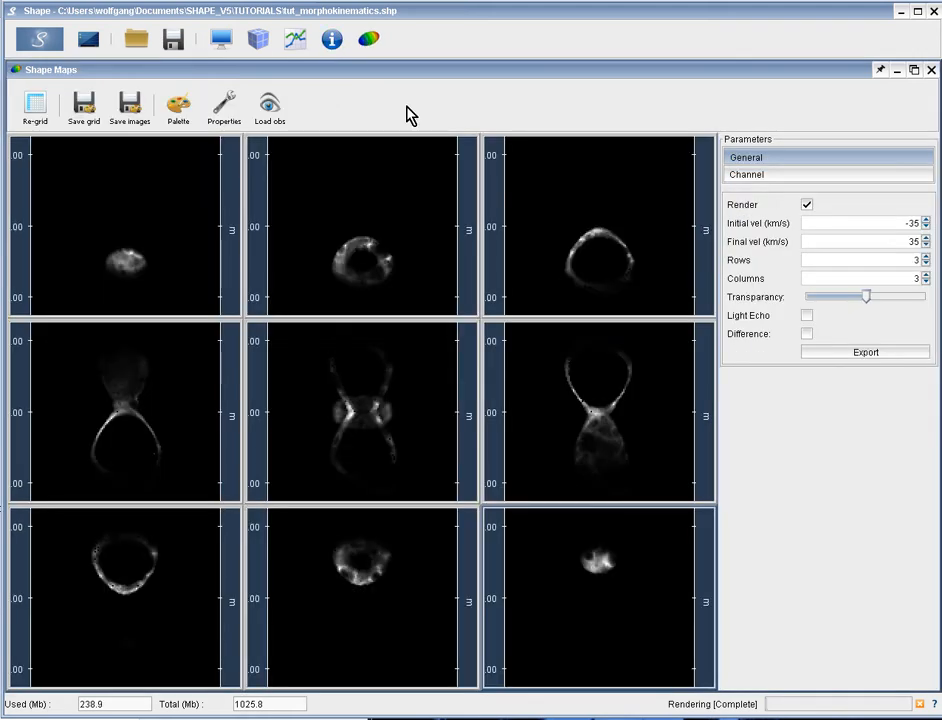